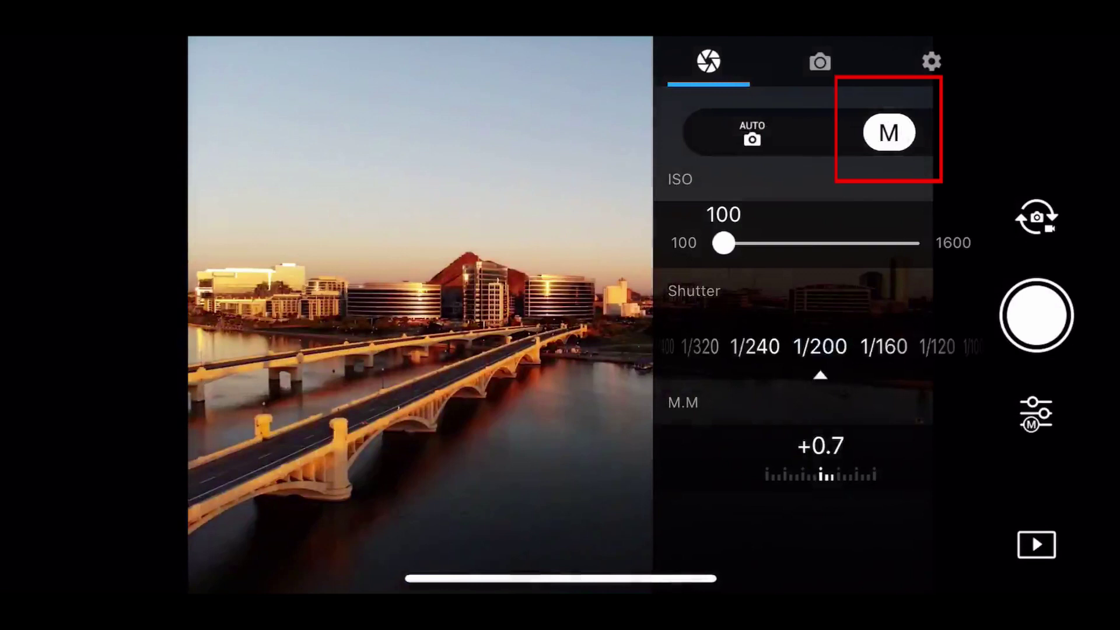
Step: Set the DJI GO 4 photo mode to Timed Shot with JPEG+RAW image format
click(819, 61)
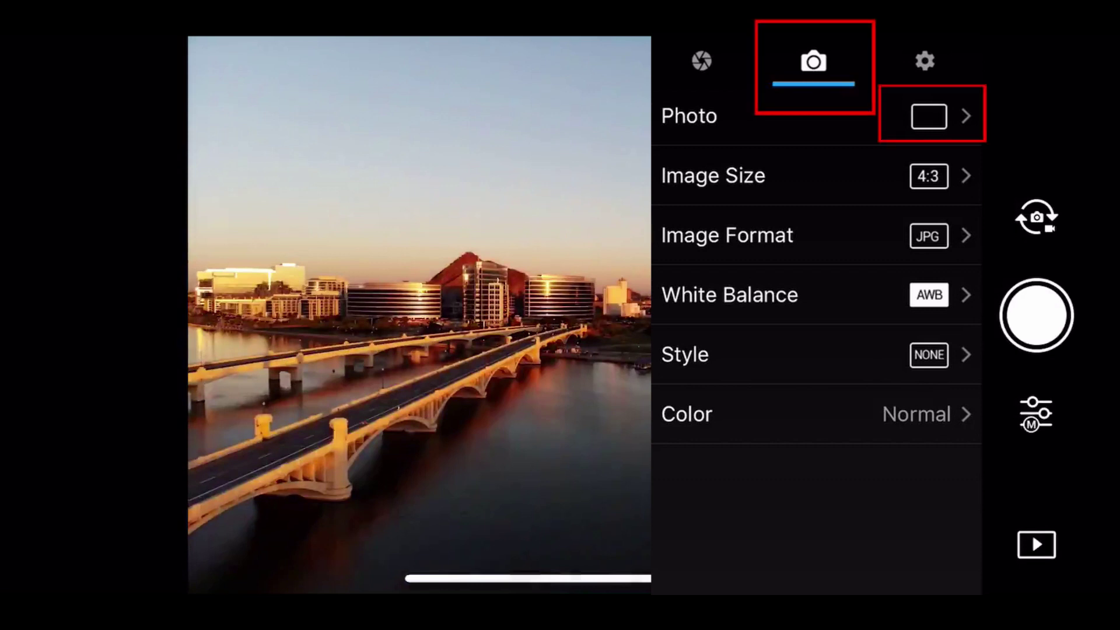
click(933, 115)
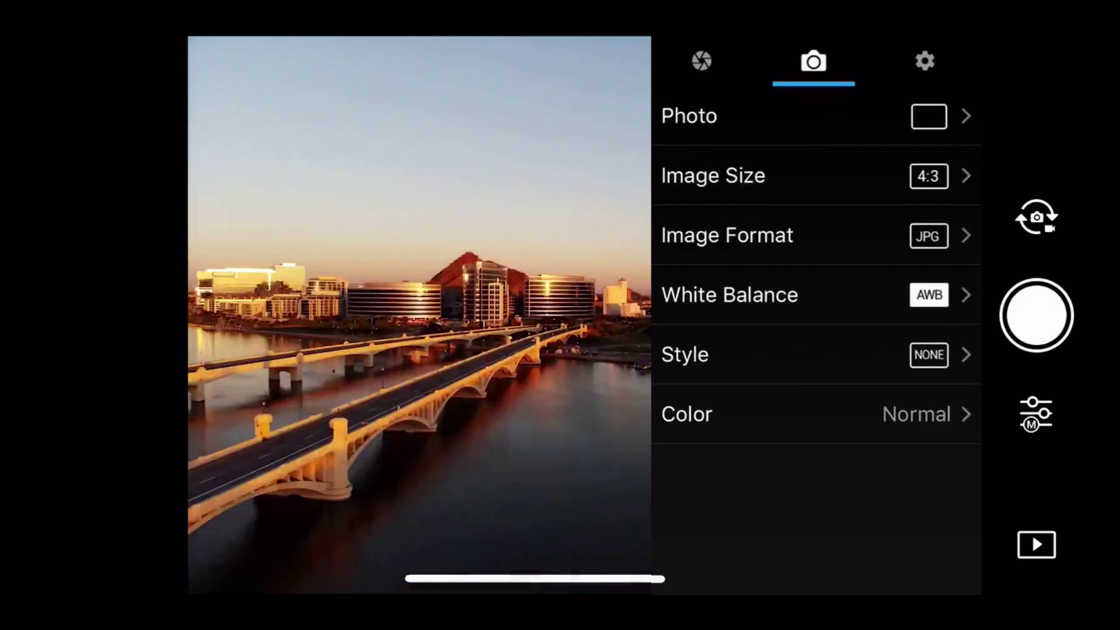
click(927, 236)
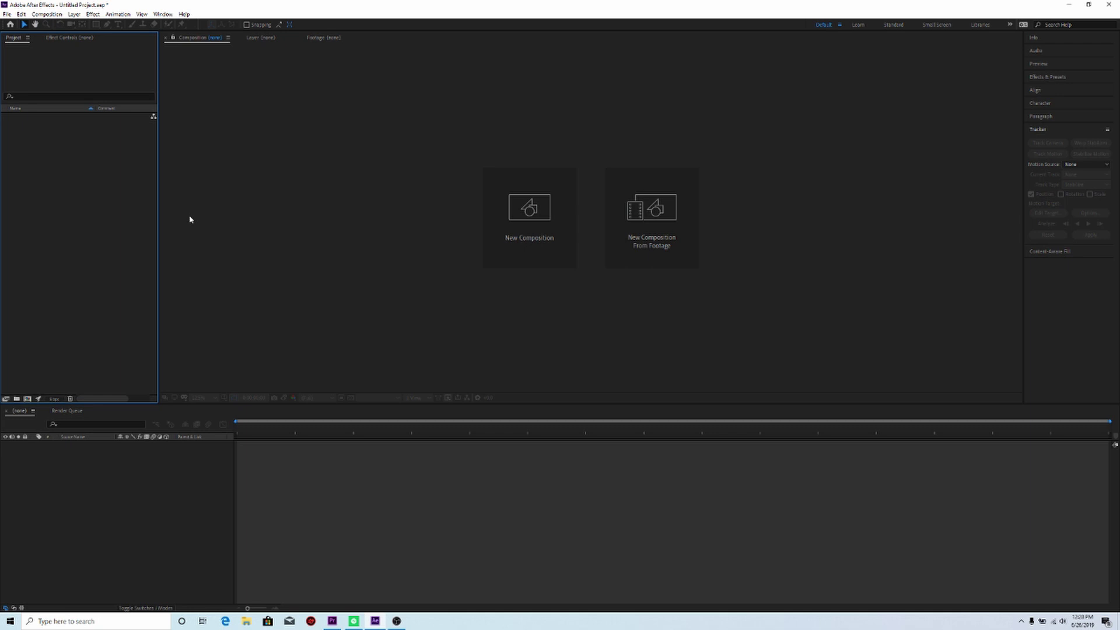
Step: Import the DJI DNG frames as a Camera Raw sequence: temperature 5750, contrast +17, saturation +8
double_click(96, 217)
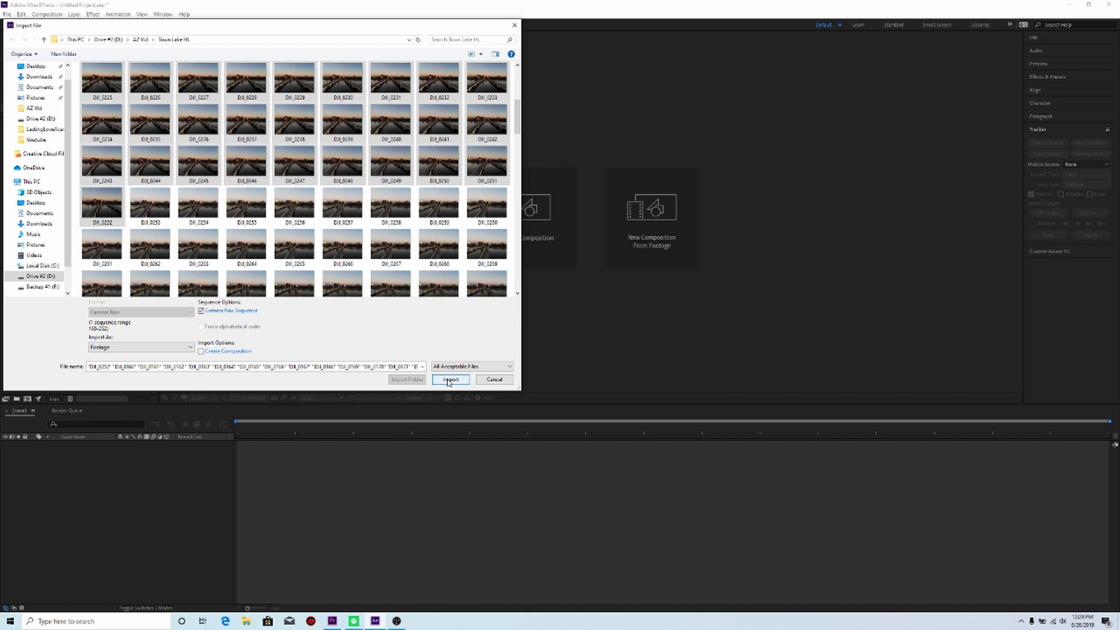
click(449, 379)
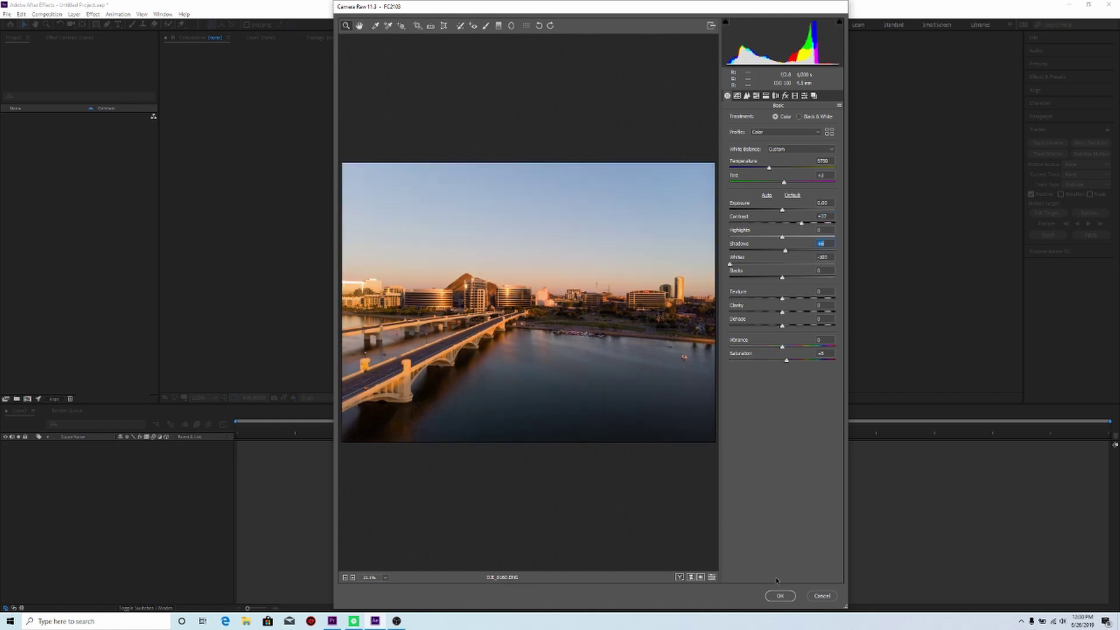
click(775, 594)
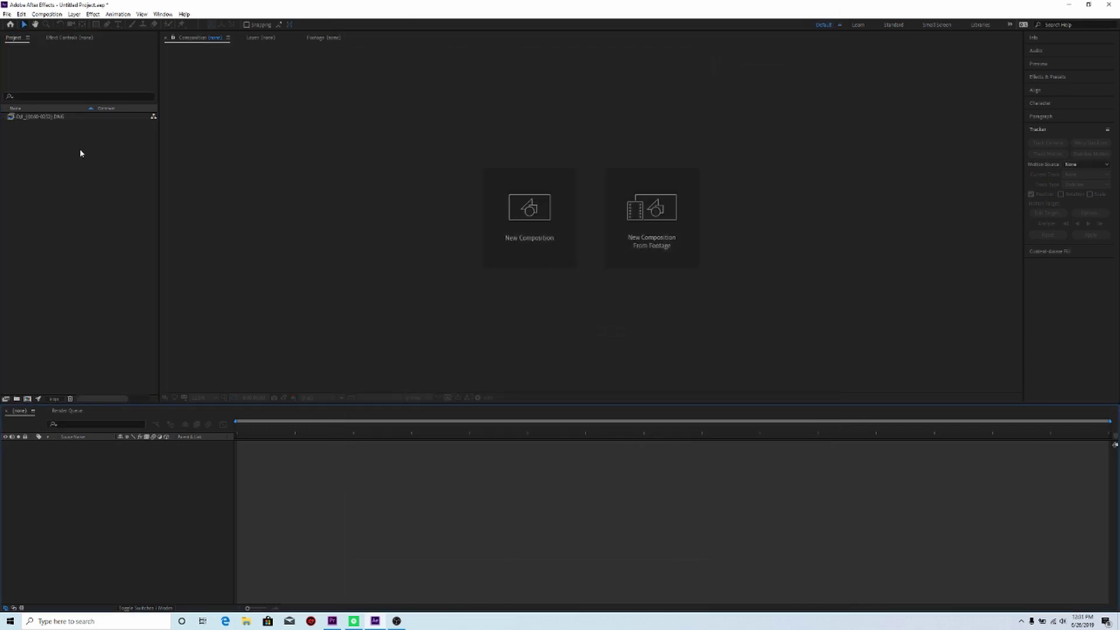
Step: Interpret the DNG sequence footage to assume a frame rate of 24 fps
right_click(47, 119)
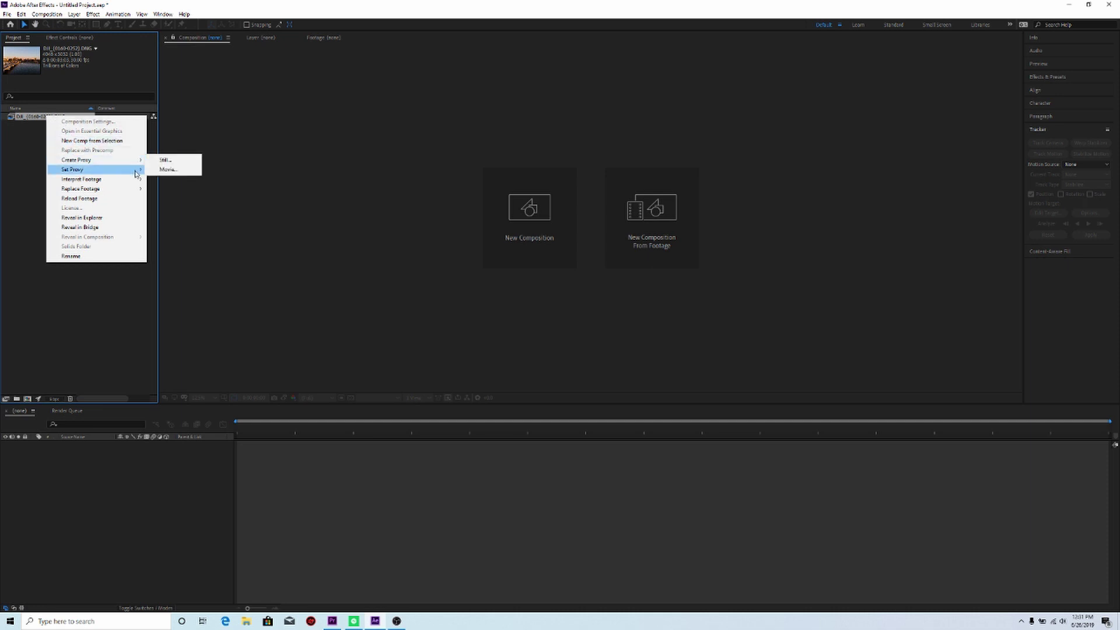
mouse_move(139, 182)
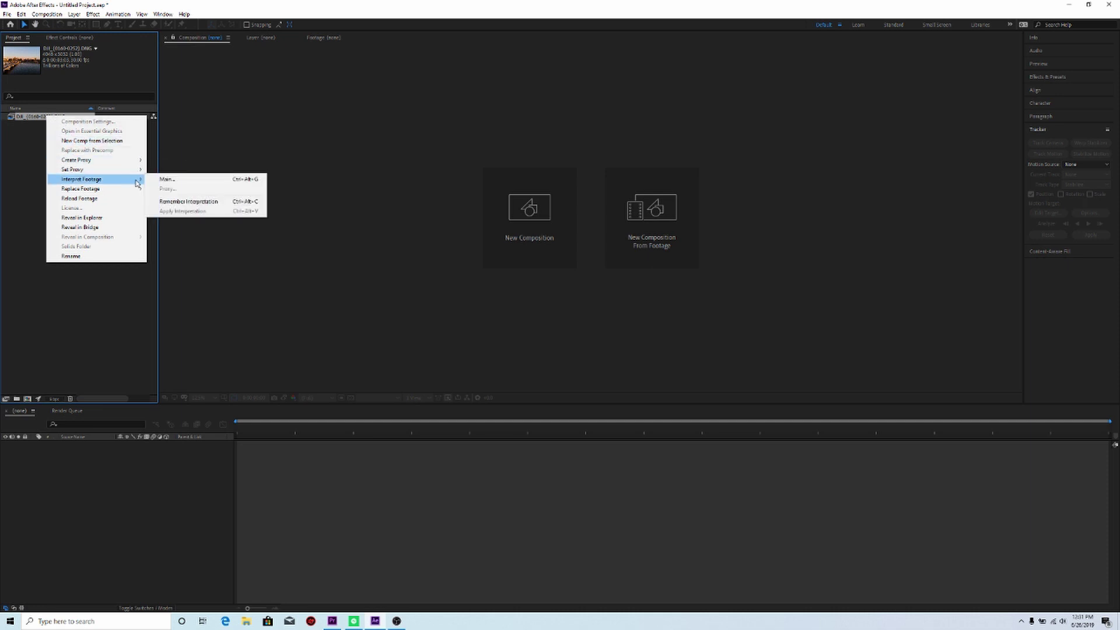
click(169, 180)
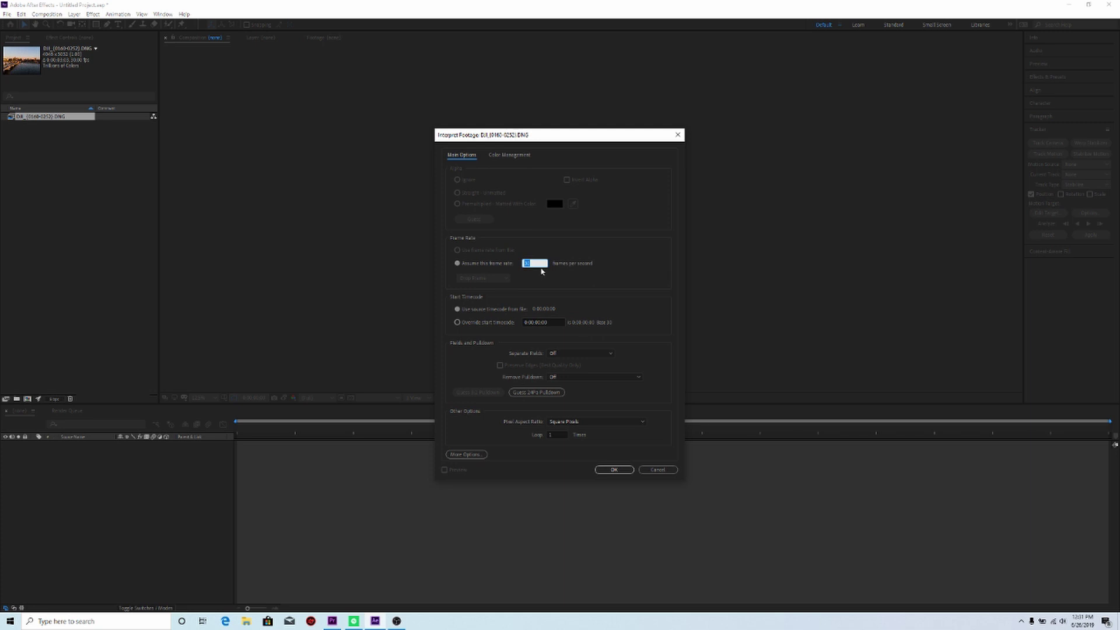
text(24)
click(615, 470)
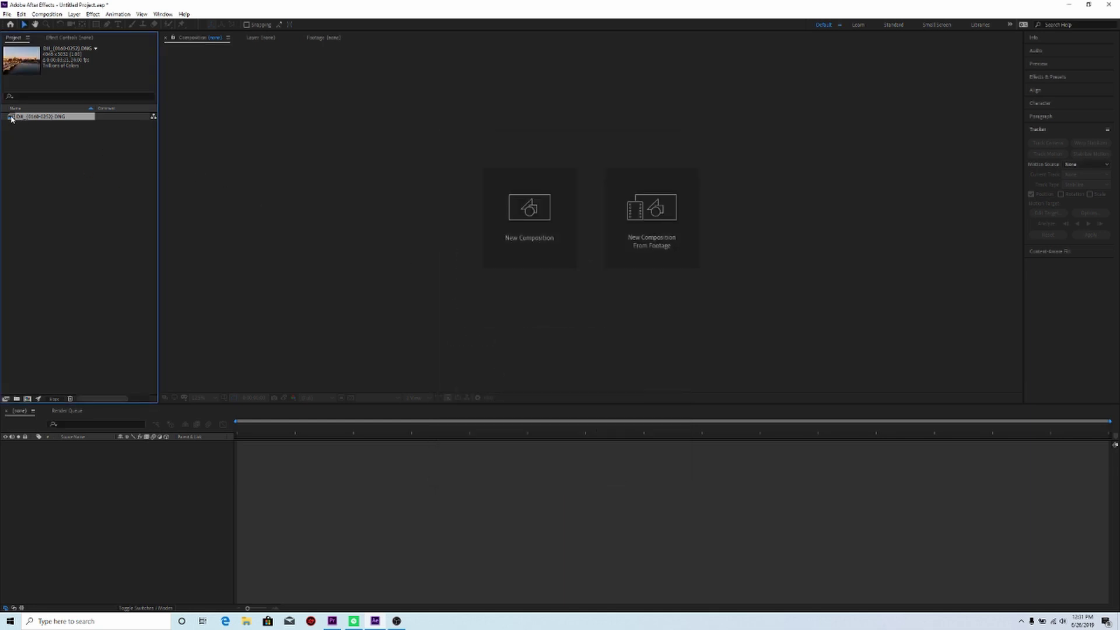
Step: Create the DJI composition from the DNG sequence and preview its hyperlapse playback
drag(12, 119, 145, 490)
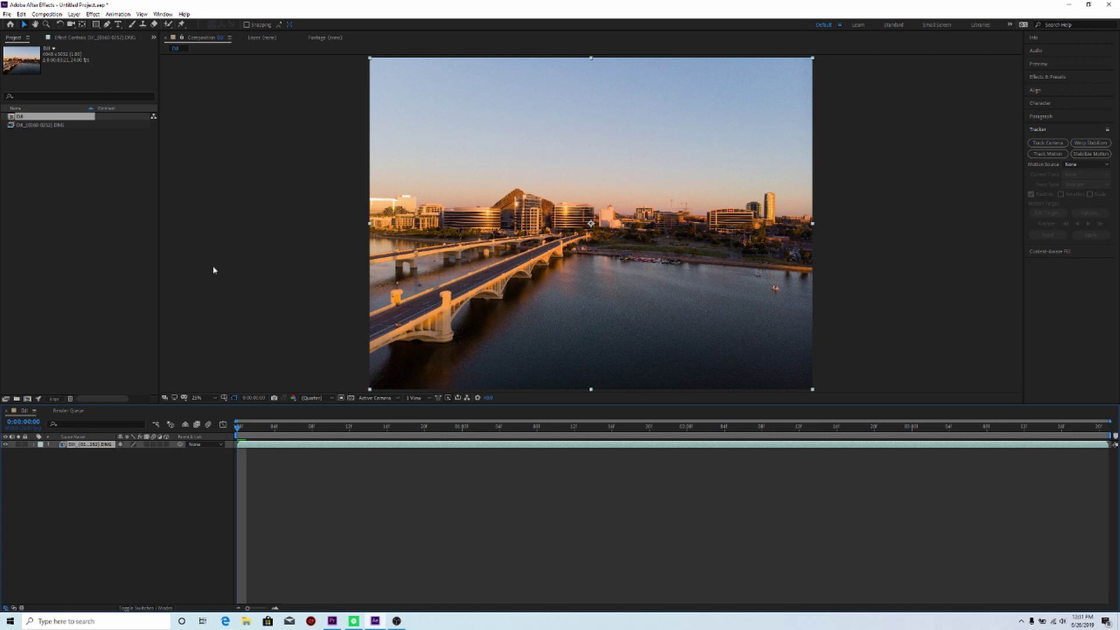
key(space)
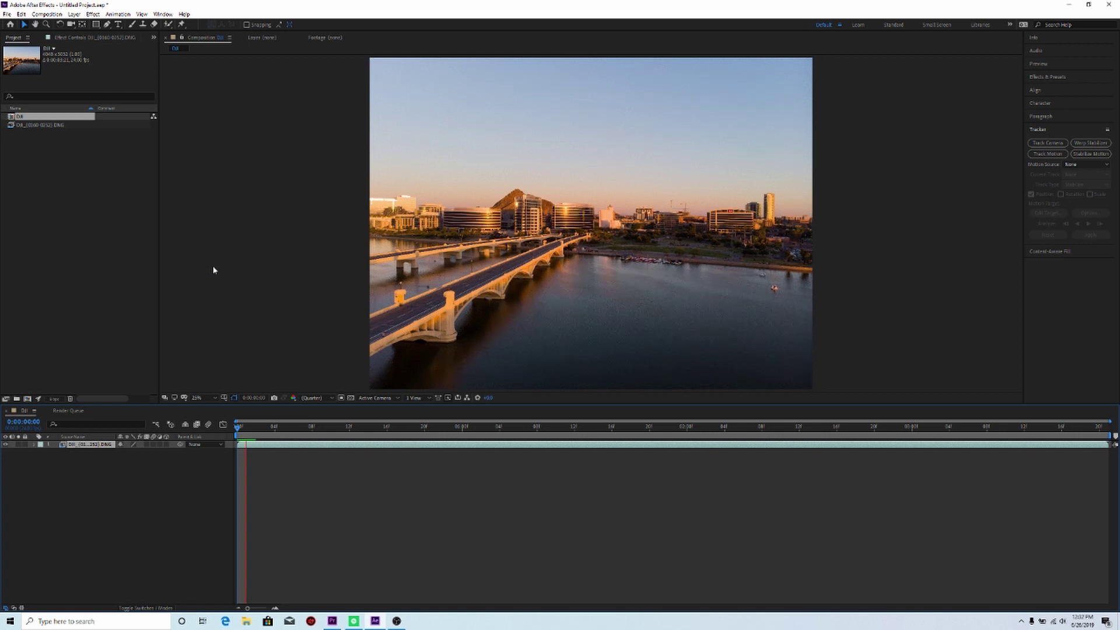
key(space)
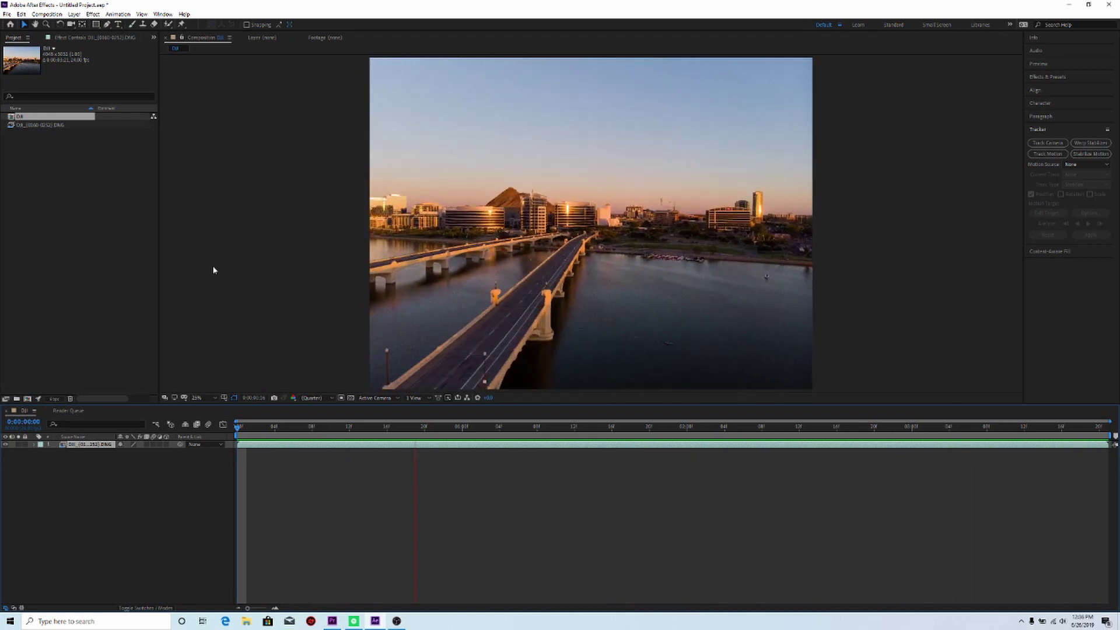
key(space)
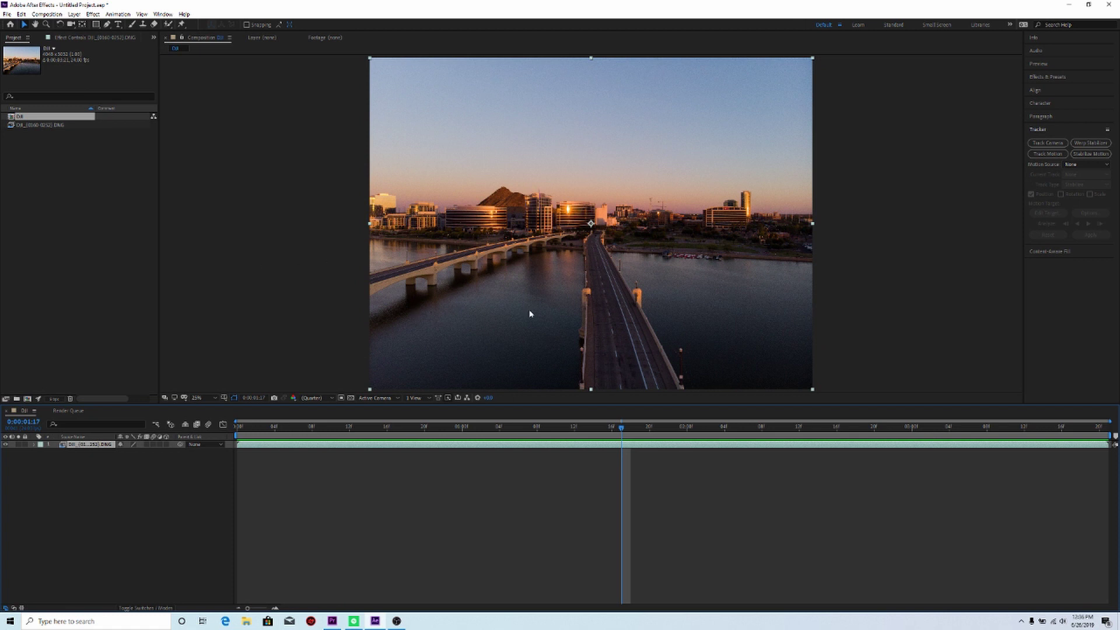
Step: Apply Warp Stabilizer to the DJI footage layer and preview the stabilized result
click(1044, 78)
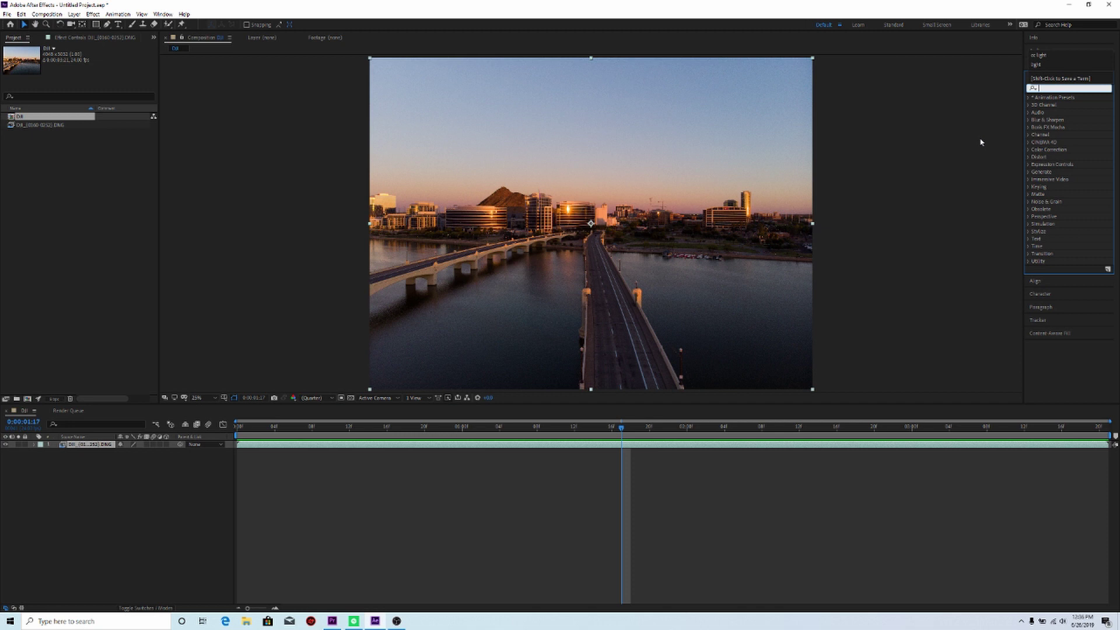
text(warp)
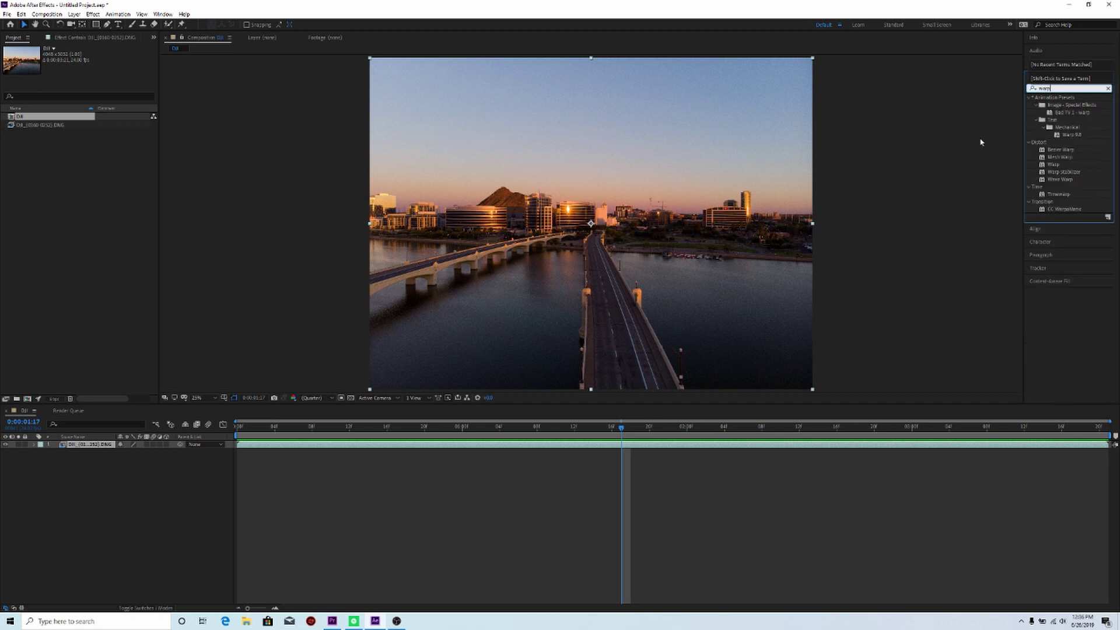
click(1062, 173)
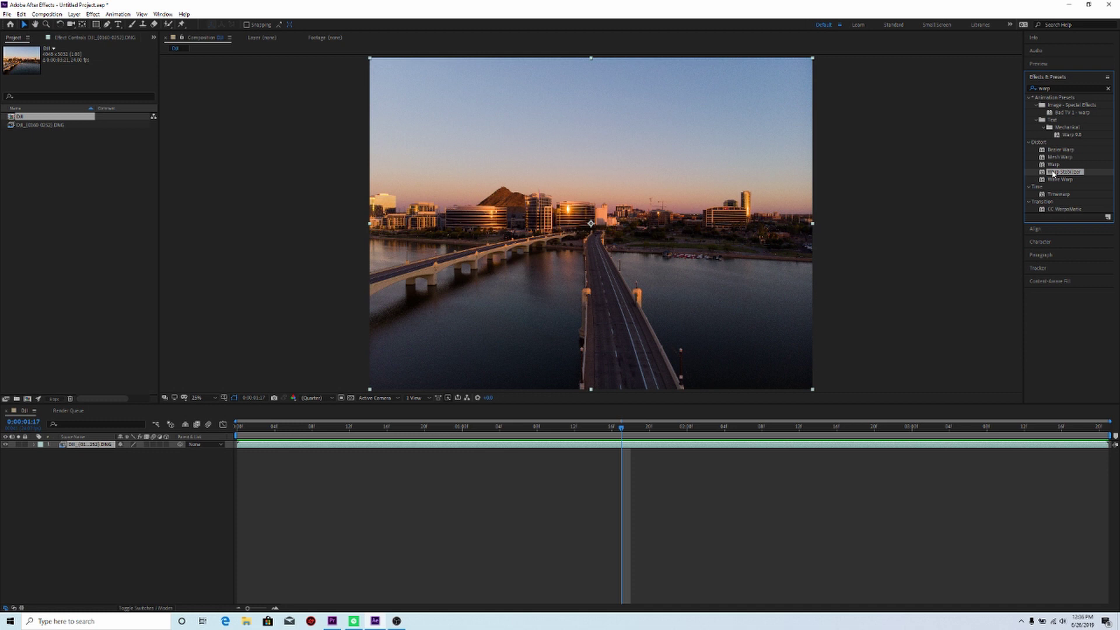
drag(1053, 173, 349, 447)
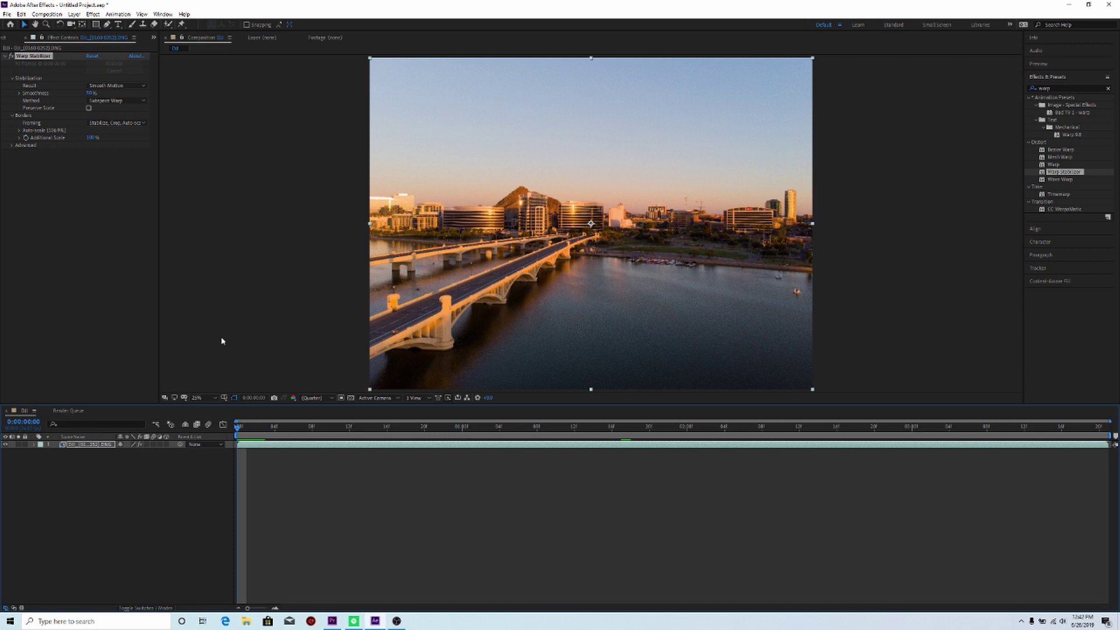
key(space)
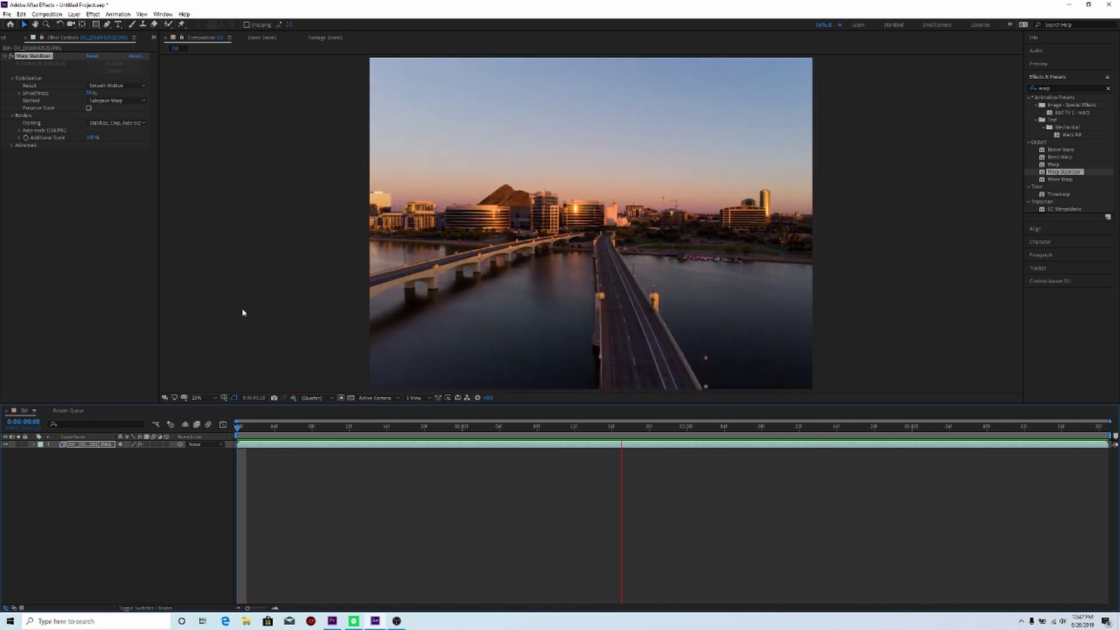
click(558, 330)
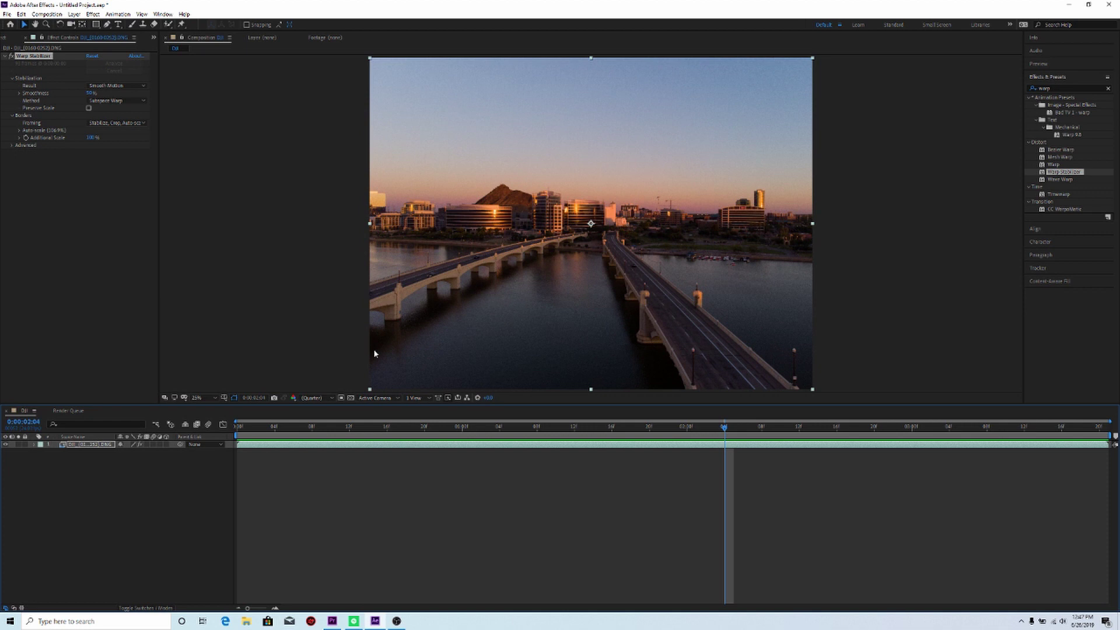
Step: Add the DJI comp to the Render Queue with QuickTime output using Apple ProRes 422
click(42, 15)
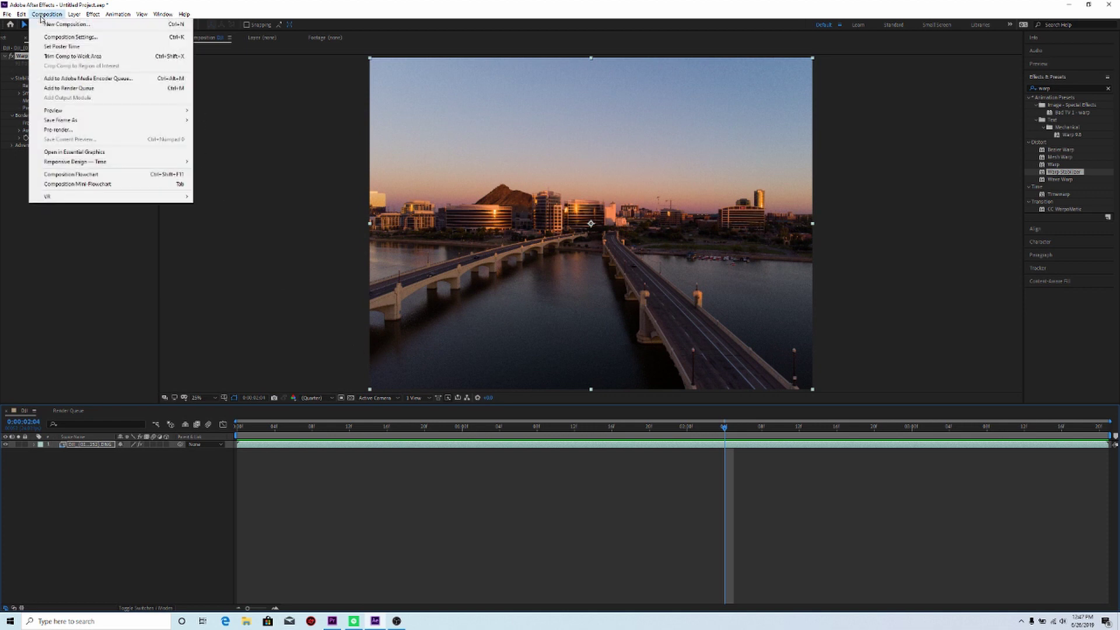
click(71, 88)
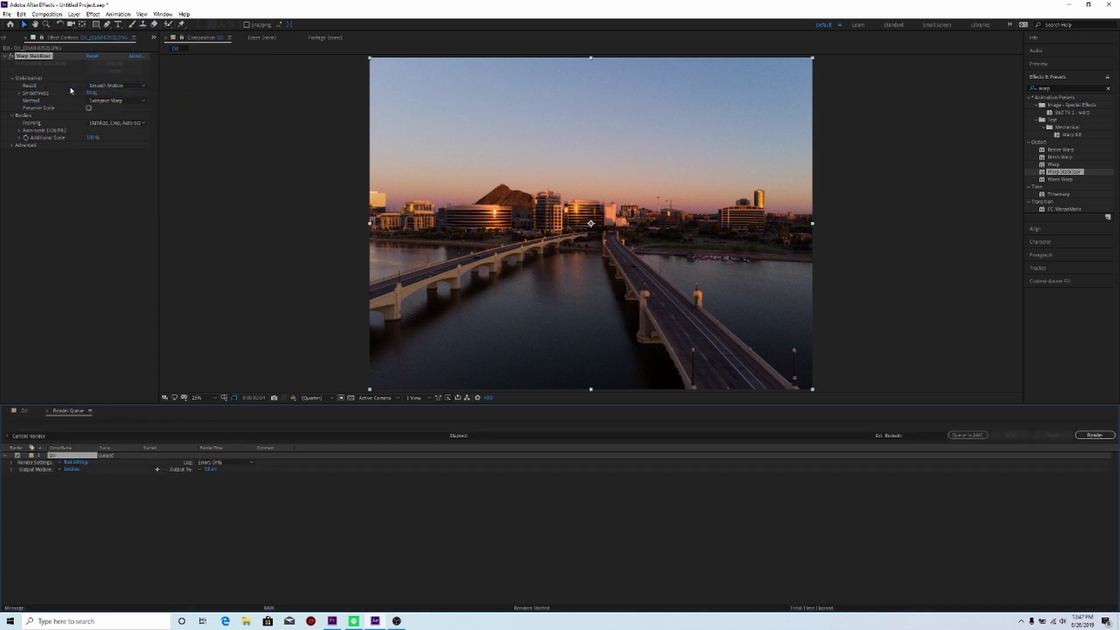
click(72, 471)
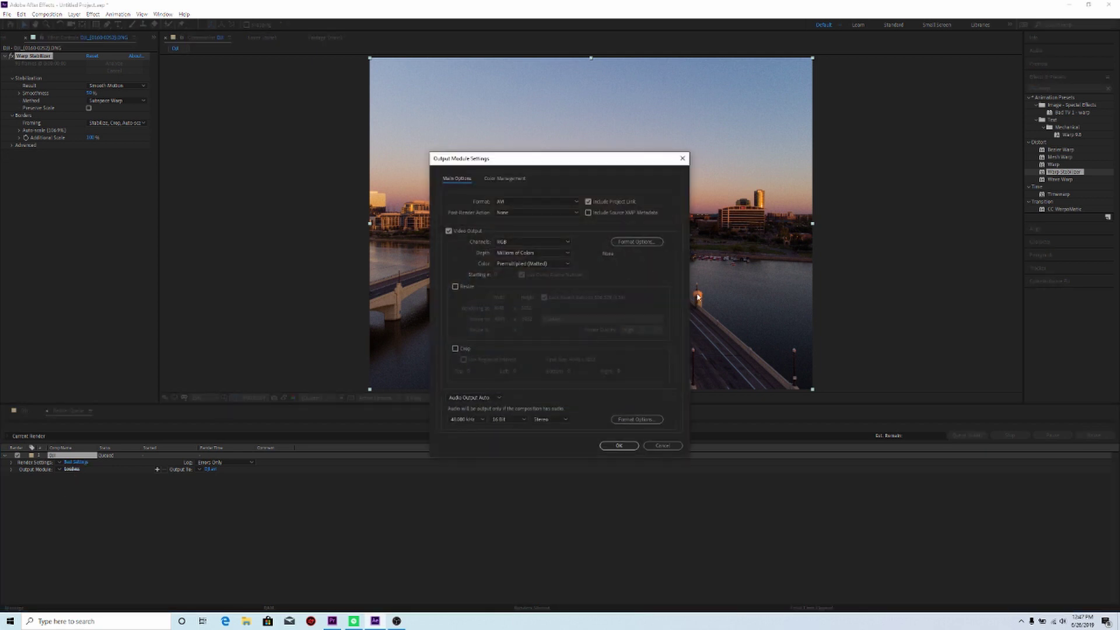
click(535, 201)
click(519, 297)
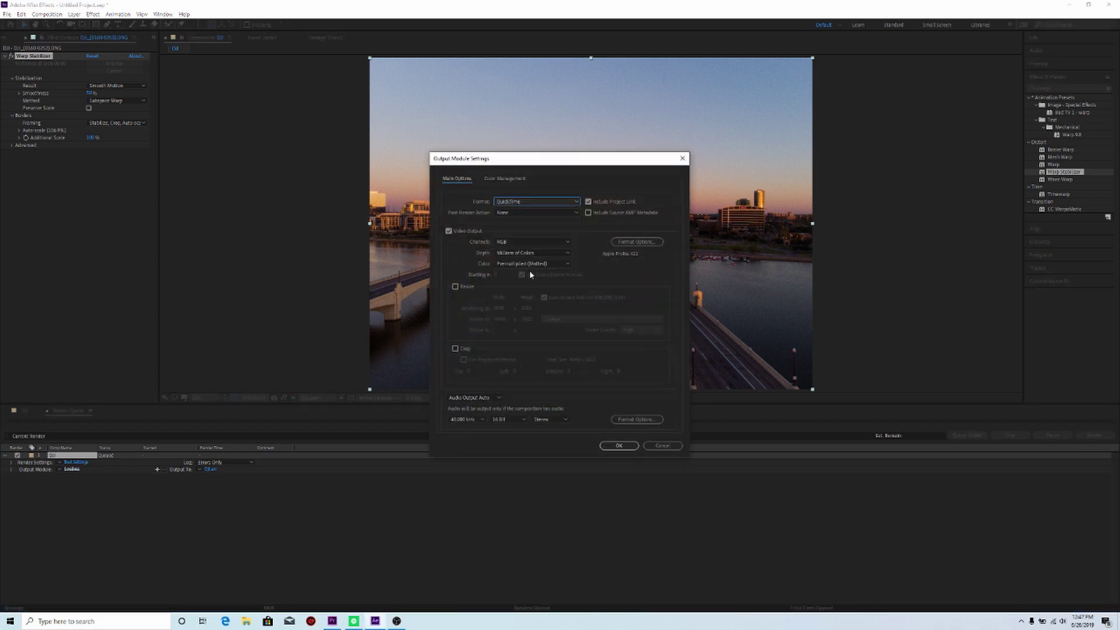
click(640, 247)
click(567, 172)
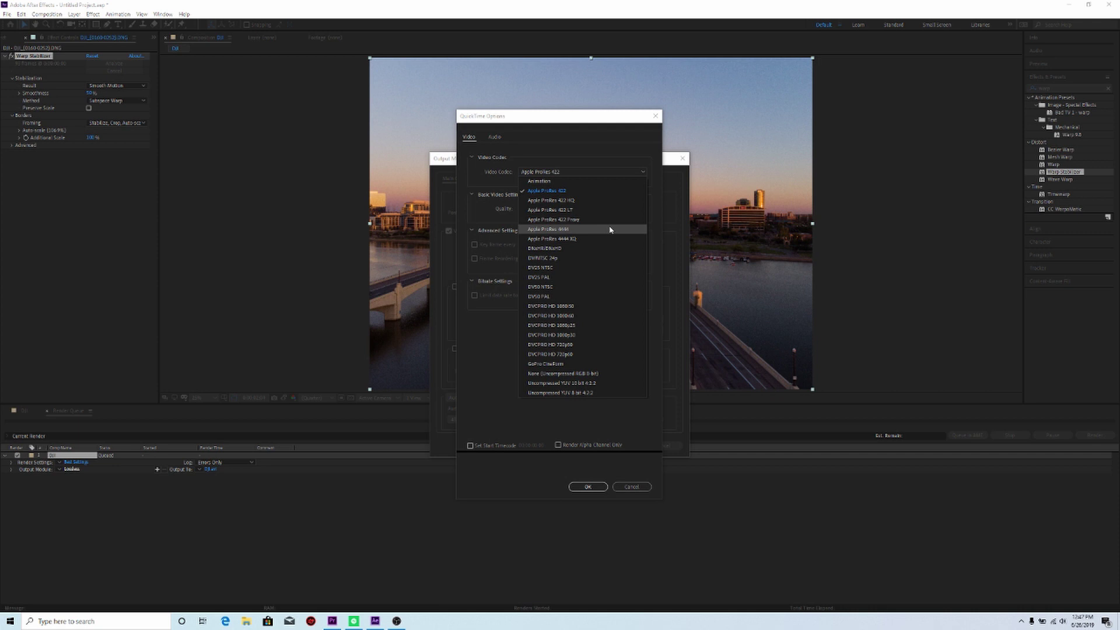
click(547, 196)
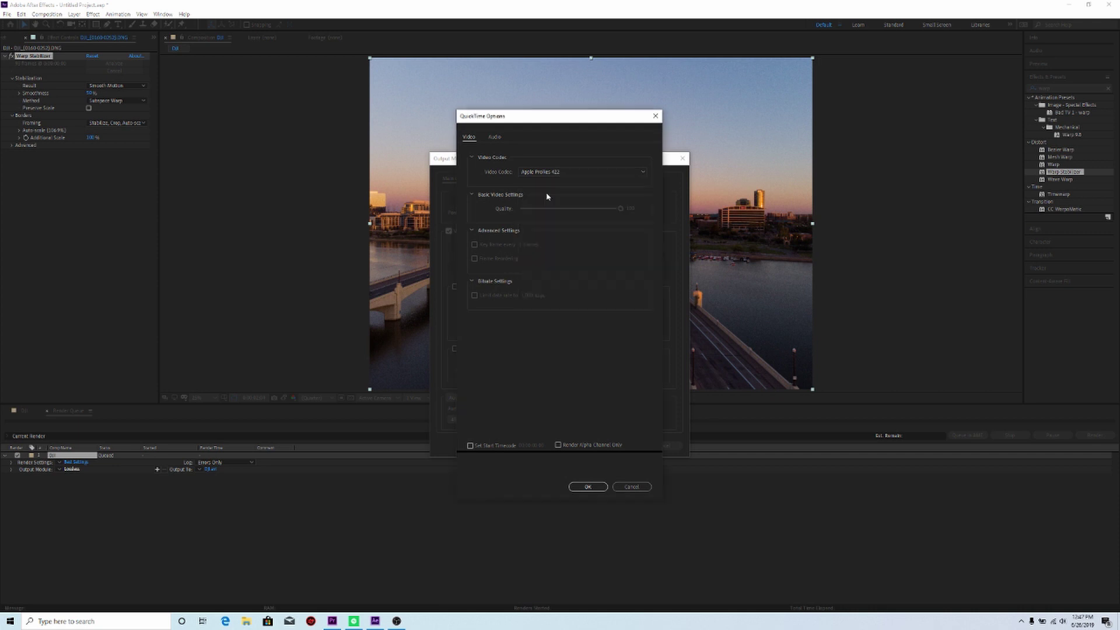
click(587, 487)
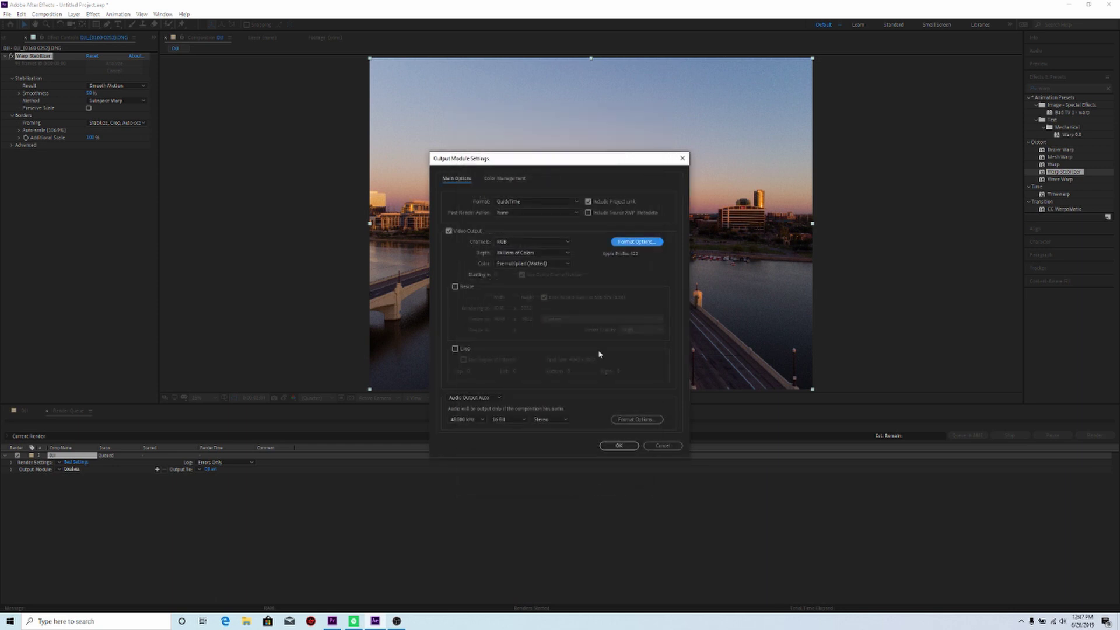
Step: Name the output movie Parallax and start rendering the queued DJI composition
click(617, 447)
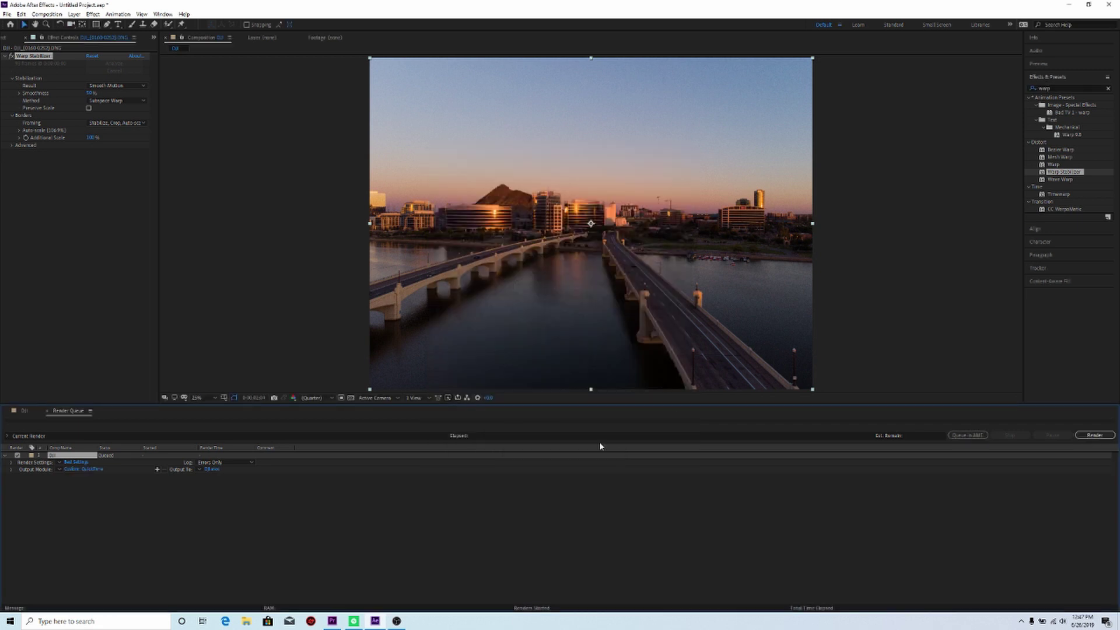
click(212, 469)
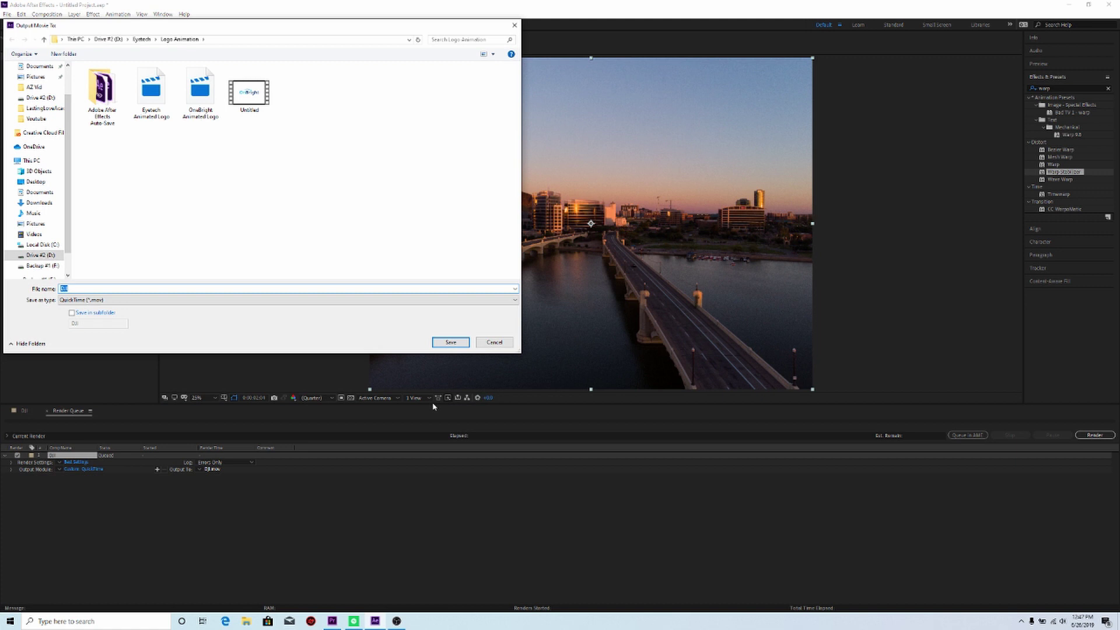
key(BackSpace)
text(Parallax)
key(Return)
click(1096, 436)
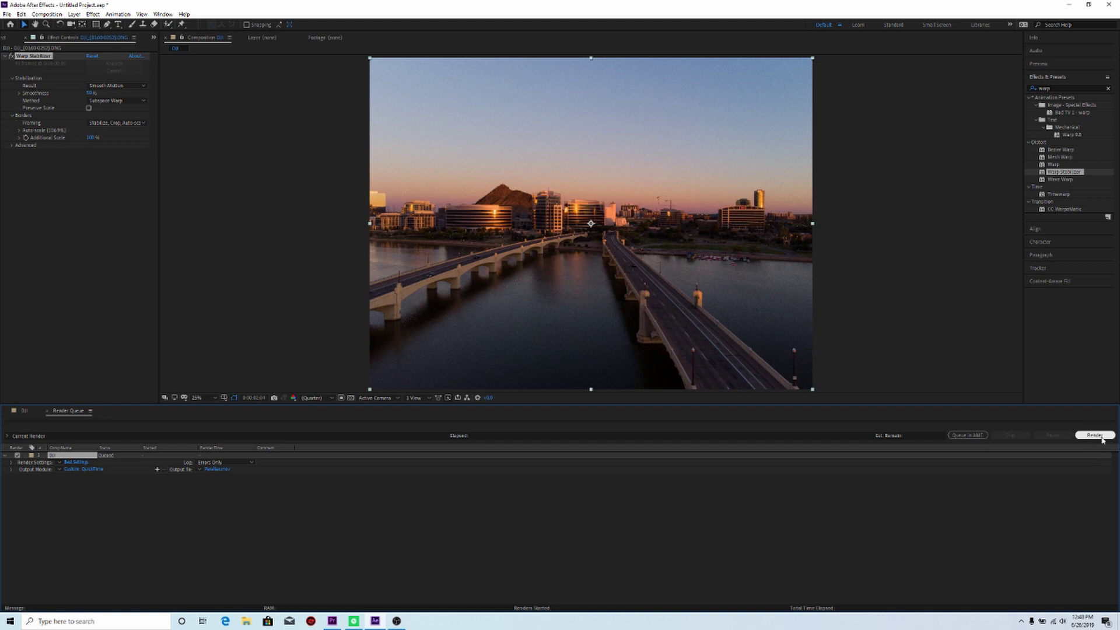